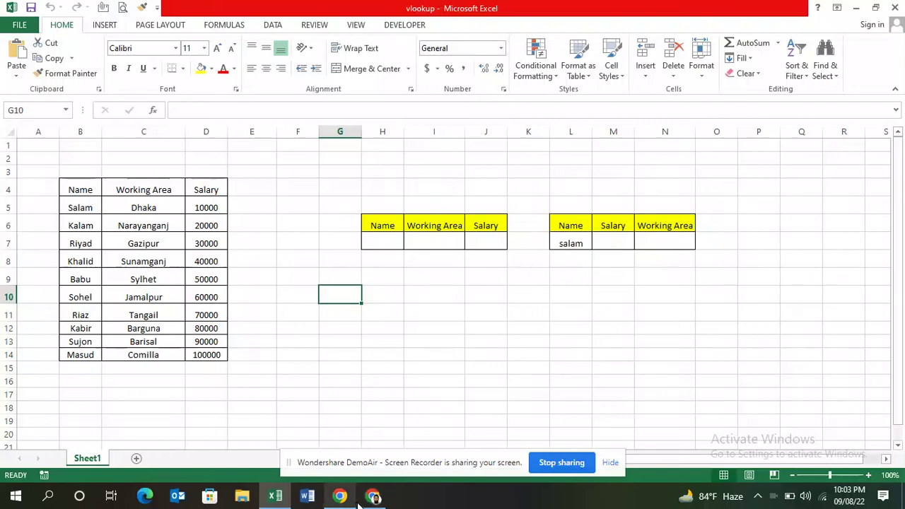
Point out the Name and Salary headers, and Kalam's salary of 20000 in the data table
click(340, 495)
mouse_move(372, 496)
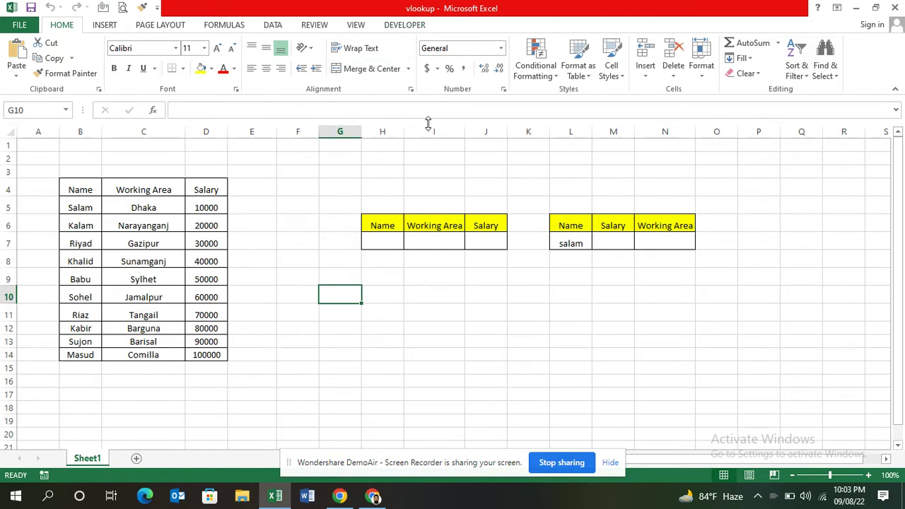
click(90, 189)
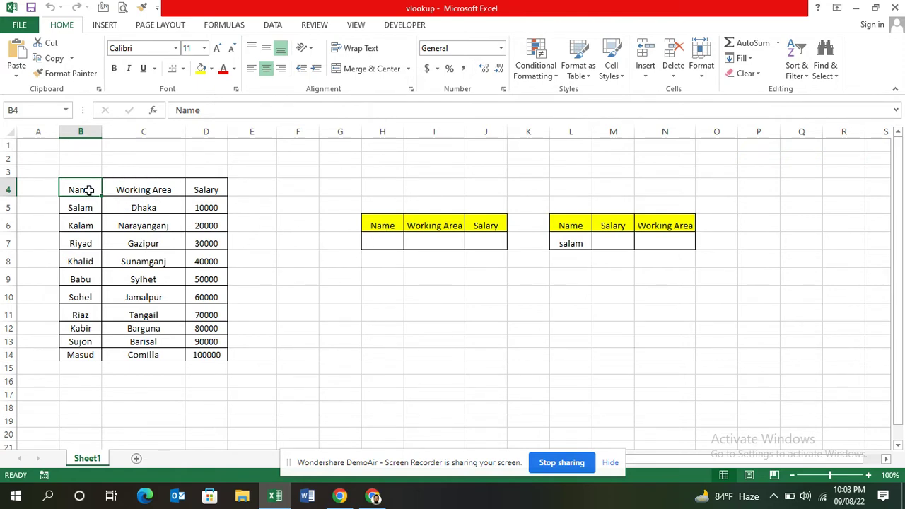
click(141, 191)
click(198, 189)
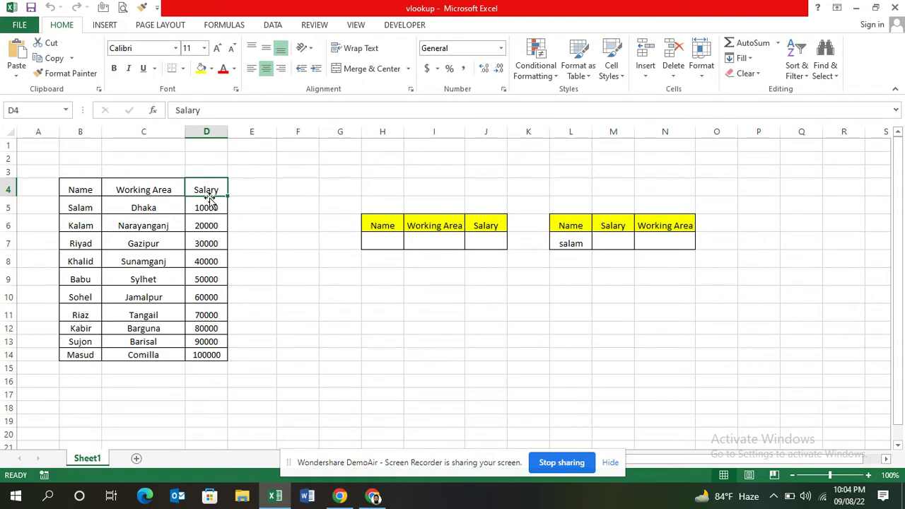
click(88, 225)
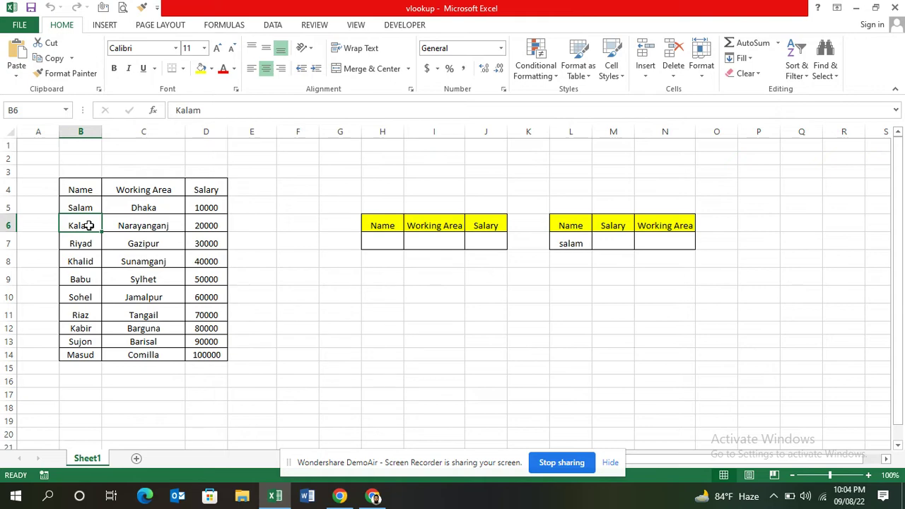
click(205, 225)
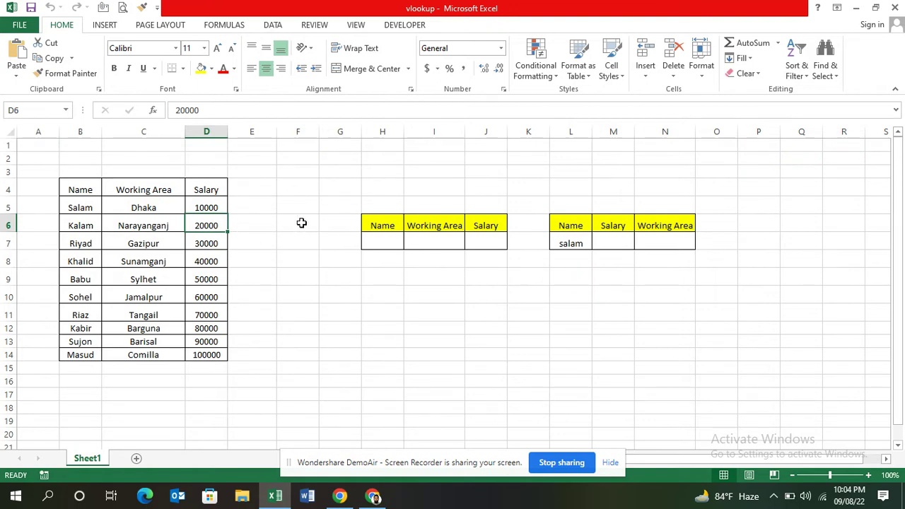
In I7, start a VLOOKUP with H7 as the lookup value and B5:D14 as the table
click(422, 243)
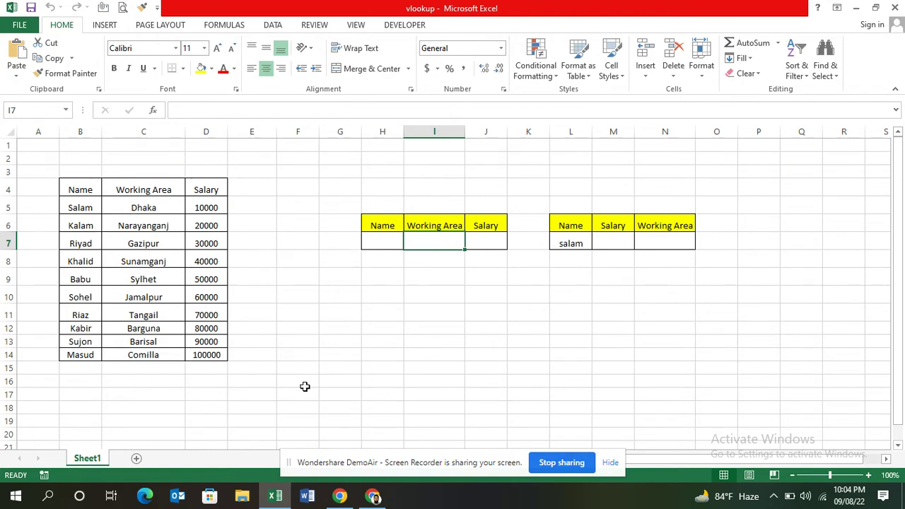
text(=v)
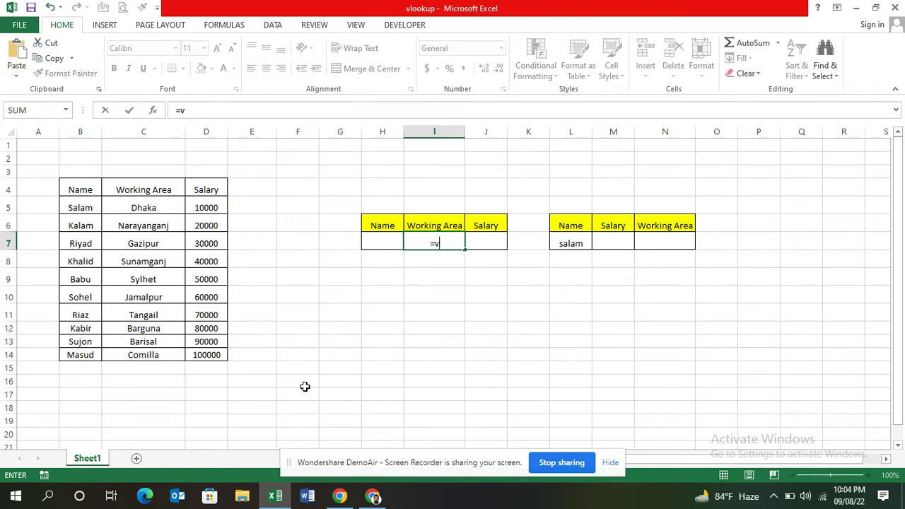
text(lo)
key(Tab)
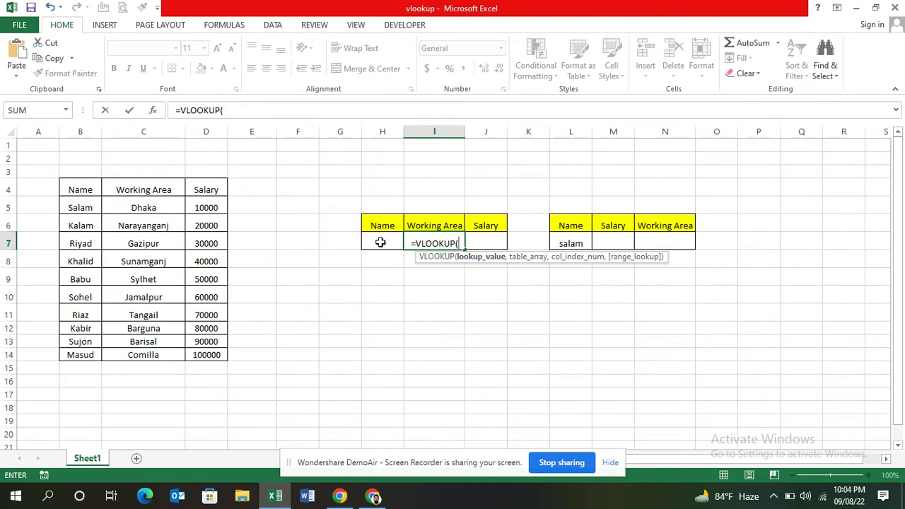
click(381, 243)
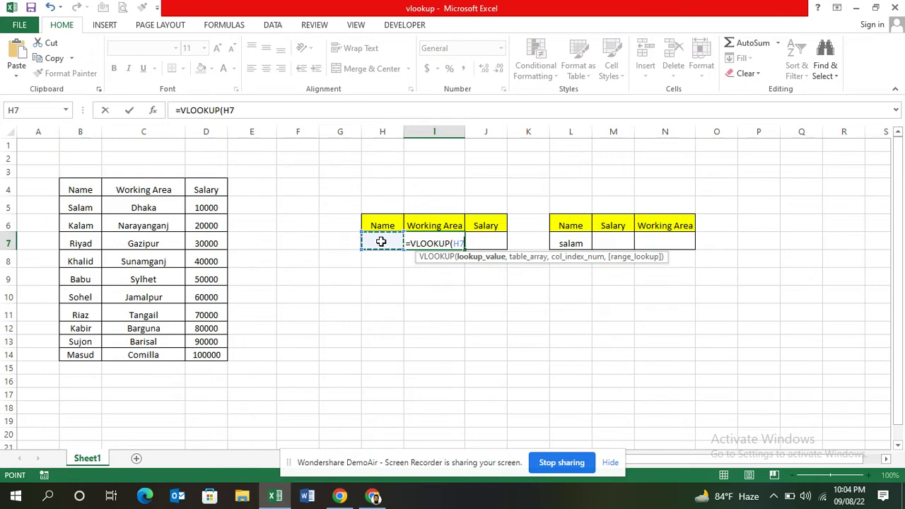
text(,)
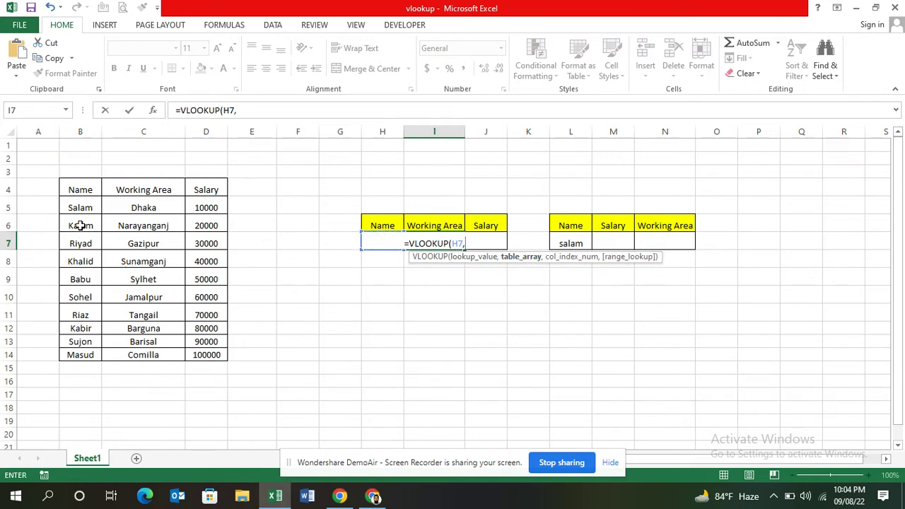
drag(80, 207, 206, 353)
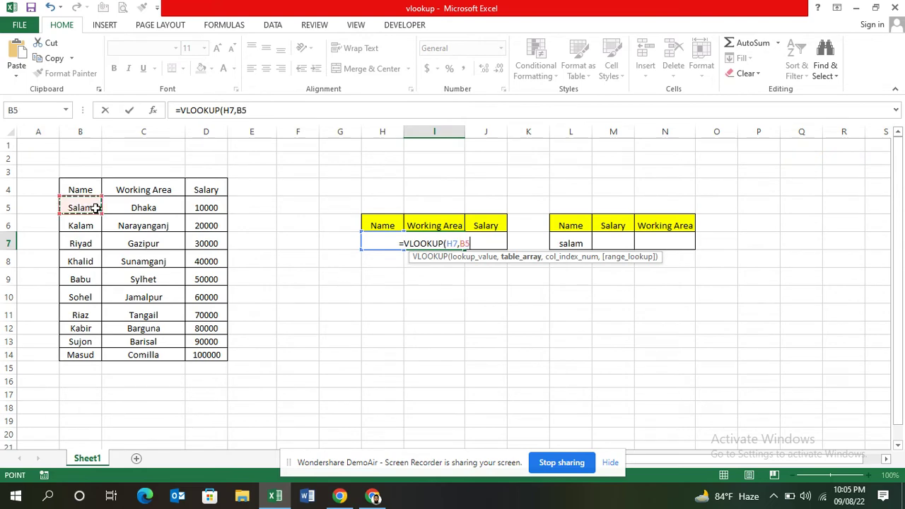
Finish the I7 formula as =VLOOKUP(H7,B5:D14,2,FALSE) for an exact match
click(276, 109)
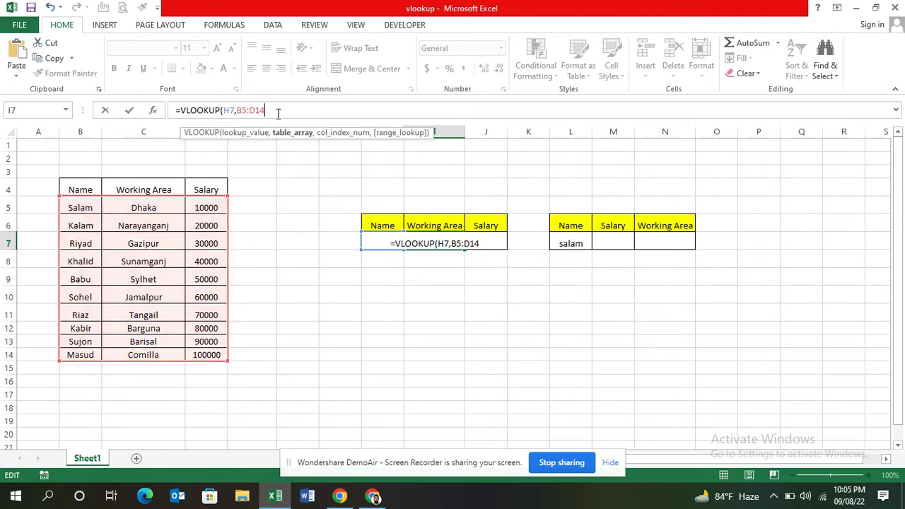
text(,)
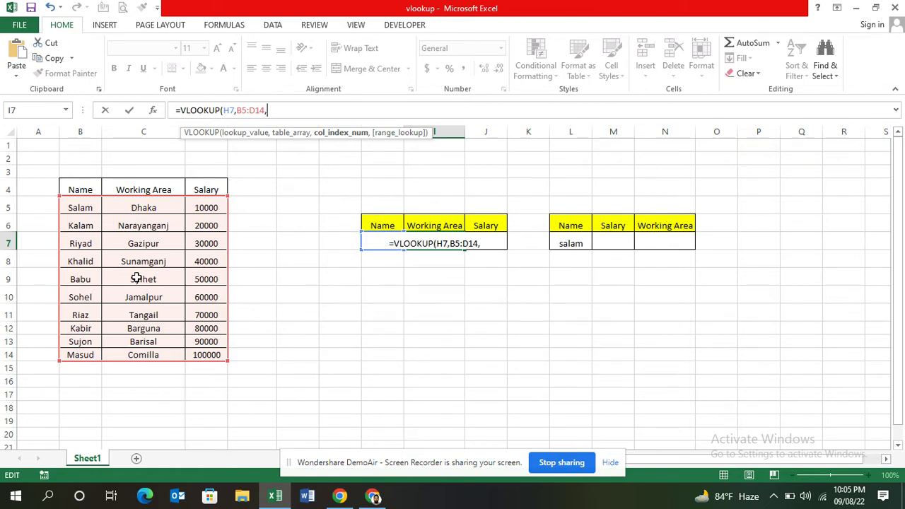
text(2)
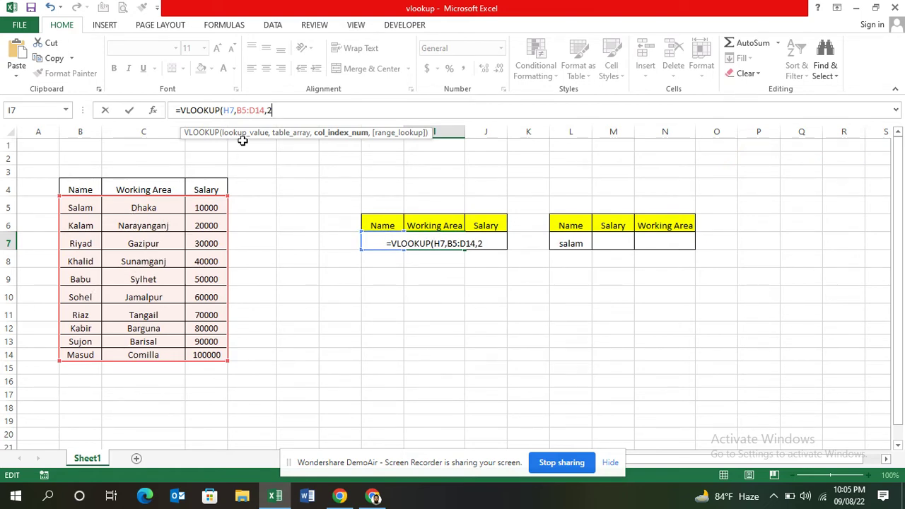
text(,)
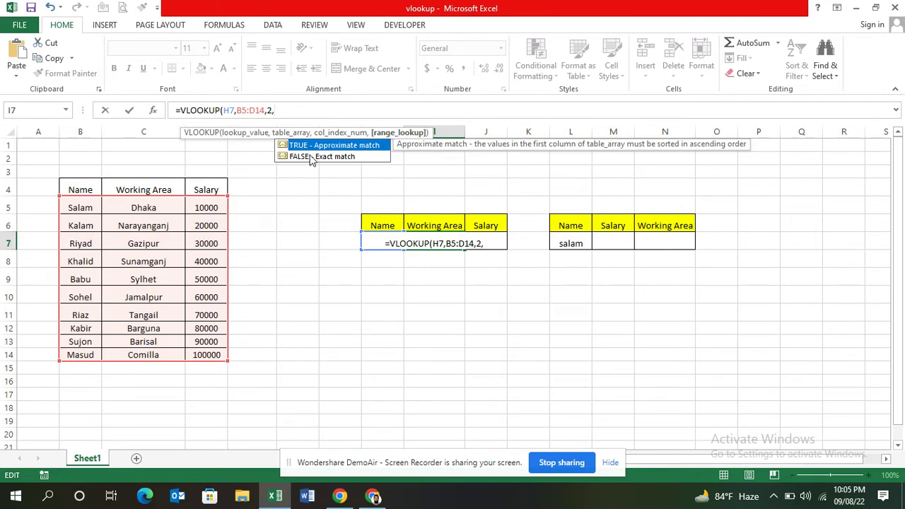
click(311, 157)
double_click(312, 157)
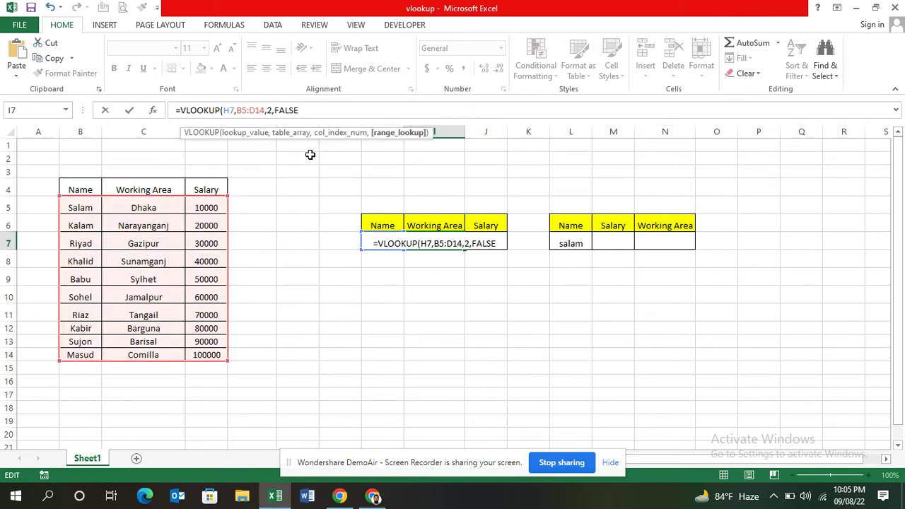
text())
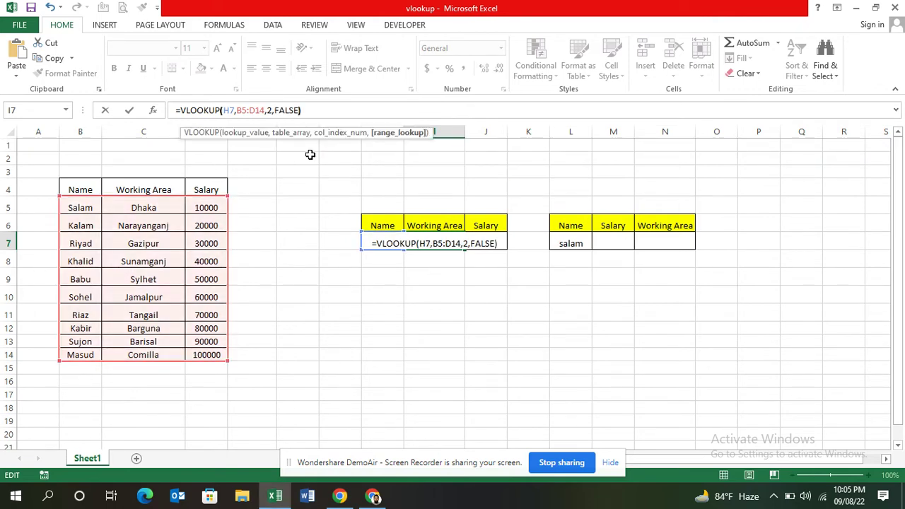
key(Return)
key(Up)
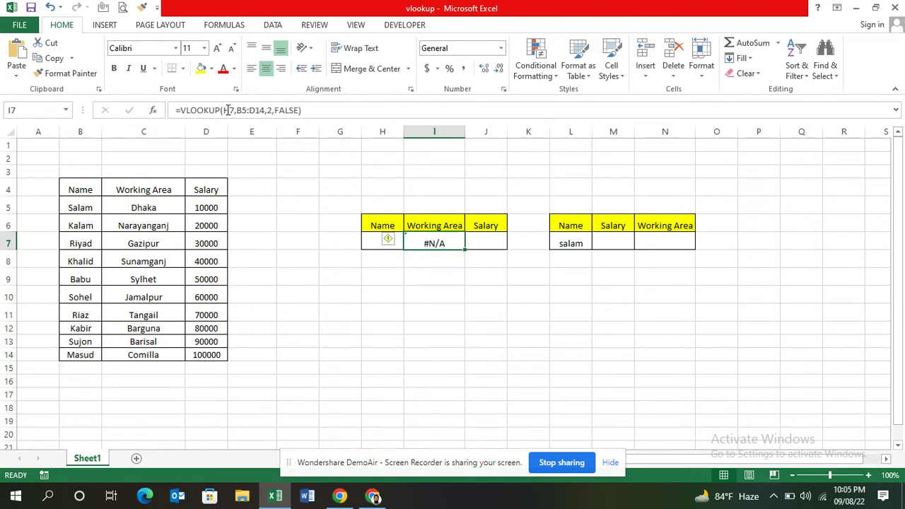
Enter Kalam in H7 as a test lookup name
click(367, 242)
text(Kal)
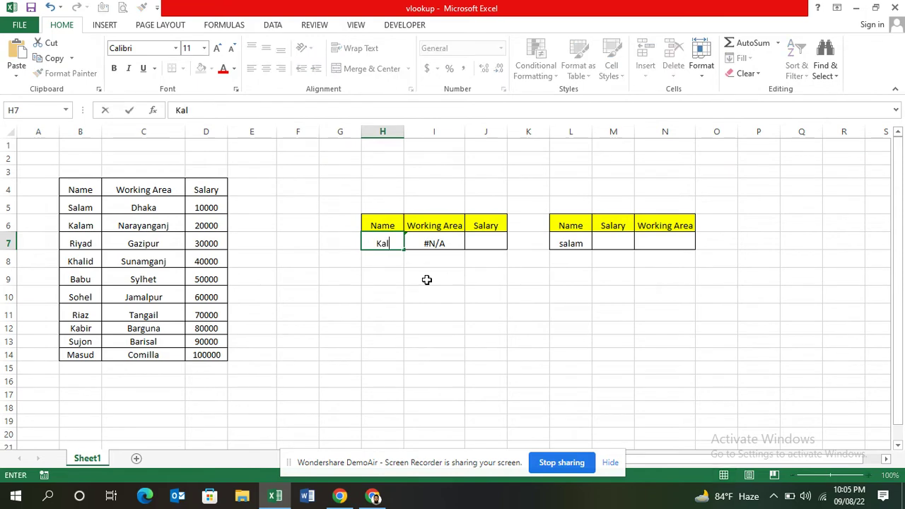
text(am)
key(Return)
key(Up)
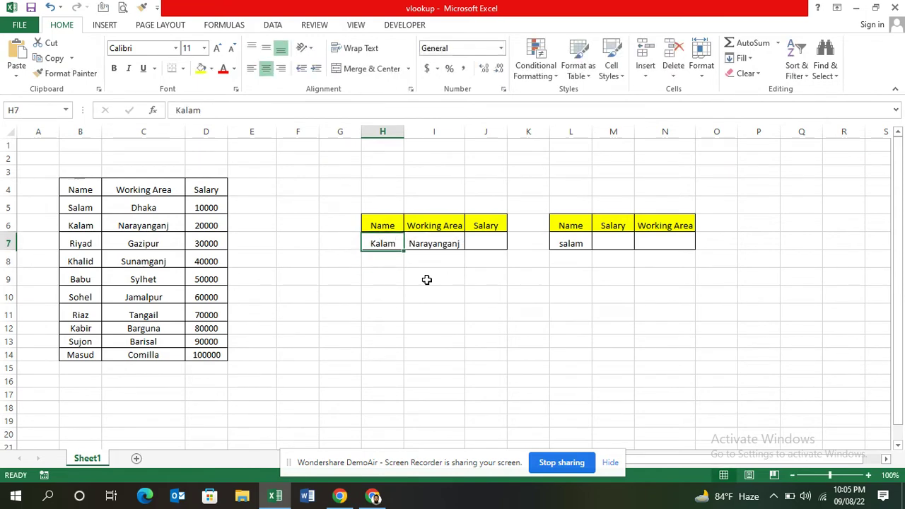
Try Salam, then set the lookup name in H7 to Babu
key(Right)
text(Sa)
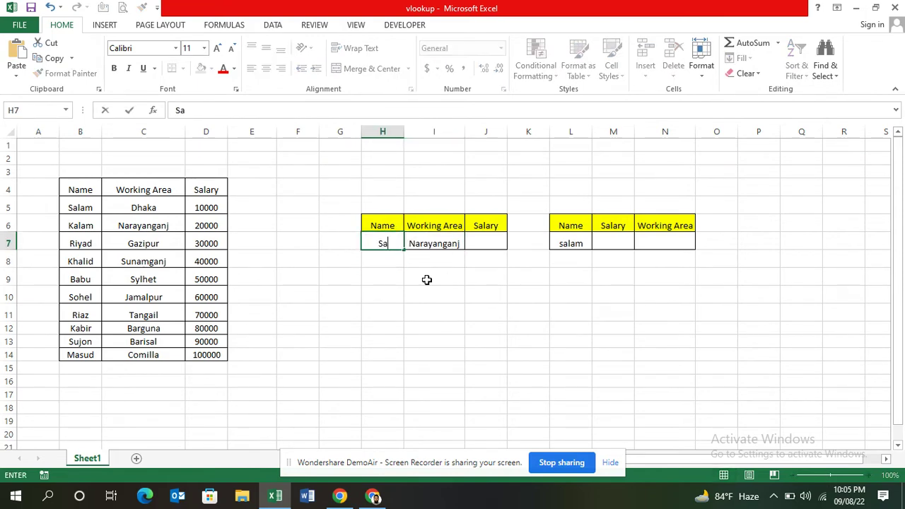
text(lam)
key(Return)
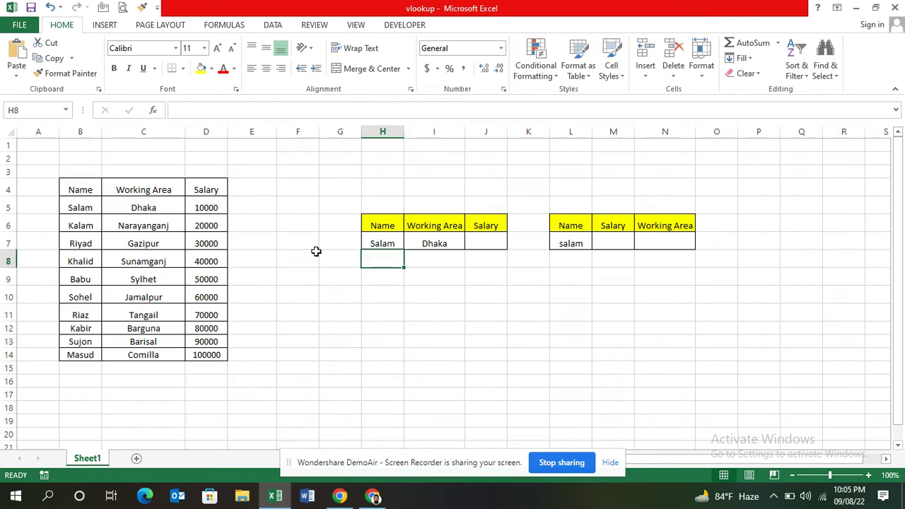
text(B)
key(BackSpace)
key(Up)
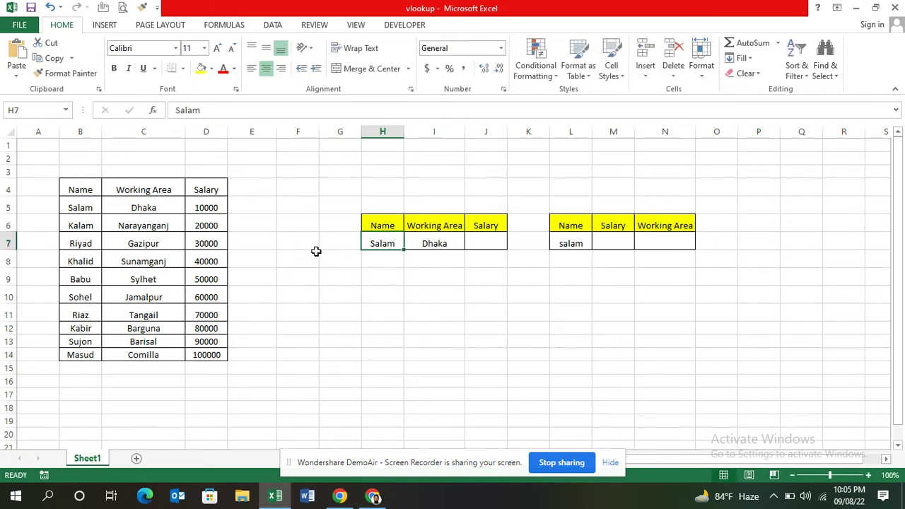
text(Babu)
key(Return)
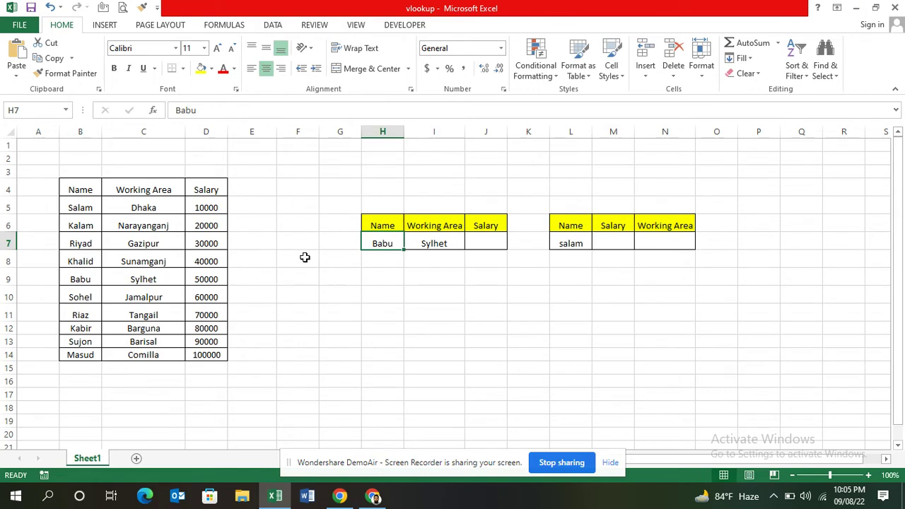
In J7, start a VLOOKUP with H7 as the lookup value and B5:D14 as the range
click(488, 243)
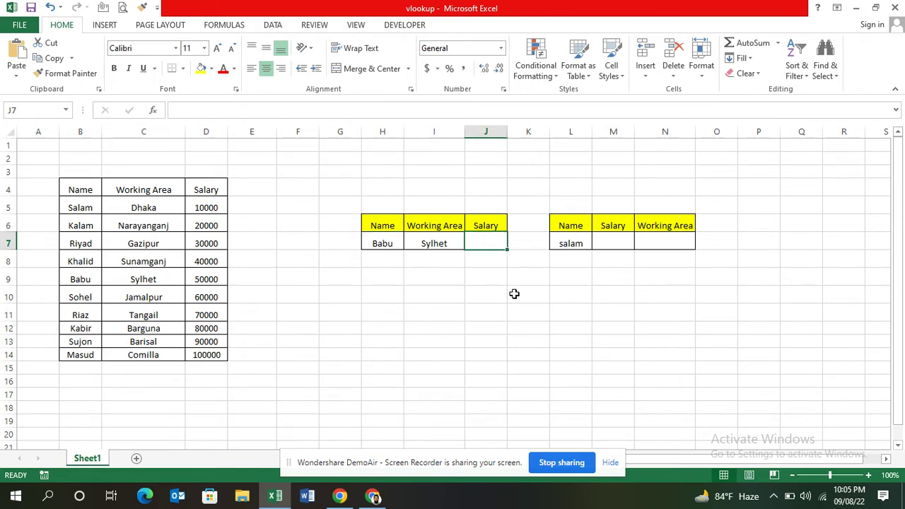
text(=)
text(vlo)
key(Tab)
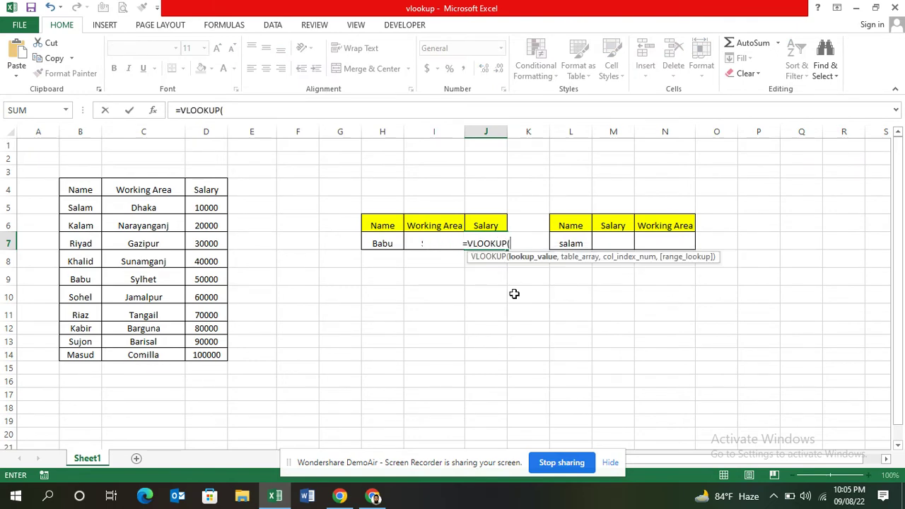
key(Left)
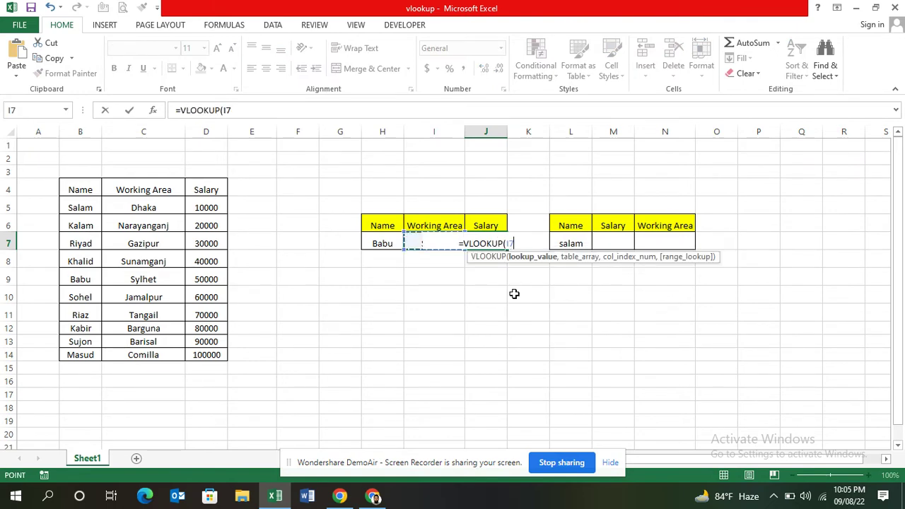
key(Left)
text(,)
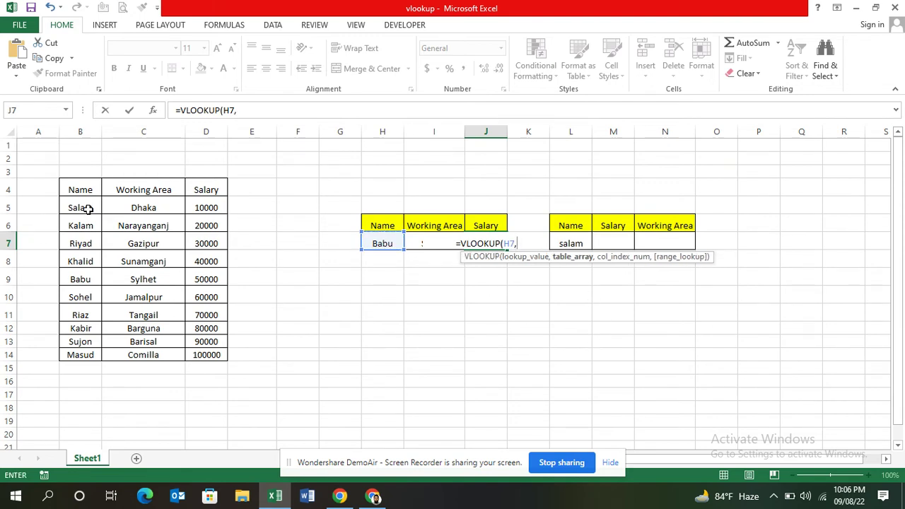
mouse_move(84, 207)
mouse_down()
mouse_move(186, 243)
mouse_move(211, 348)
mouse_up()
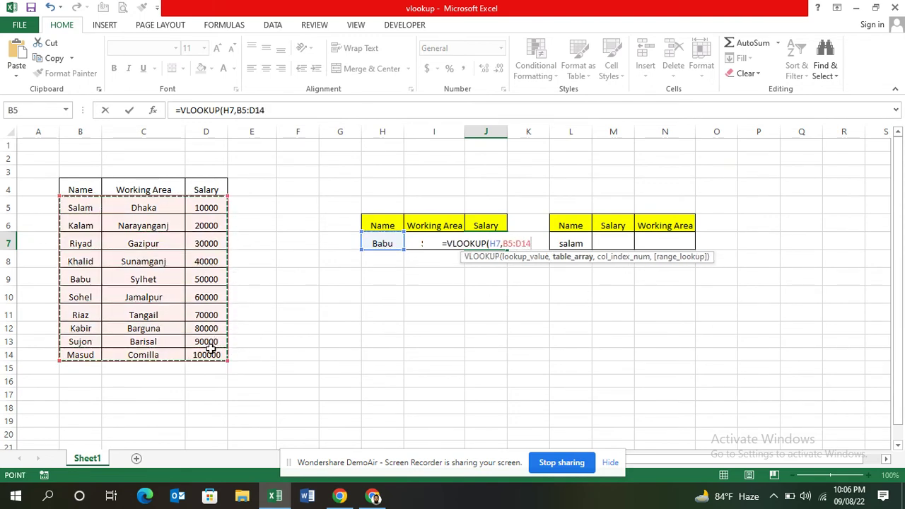
text(,)
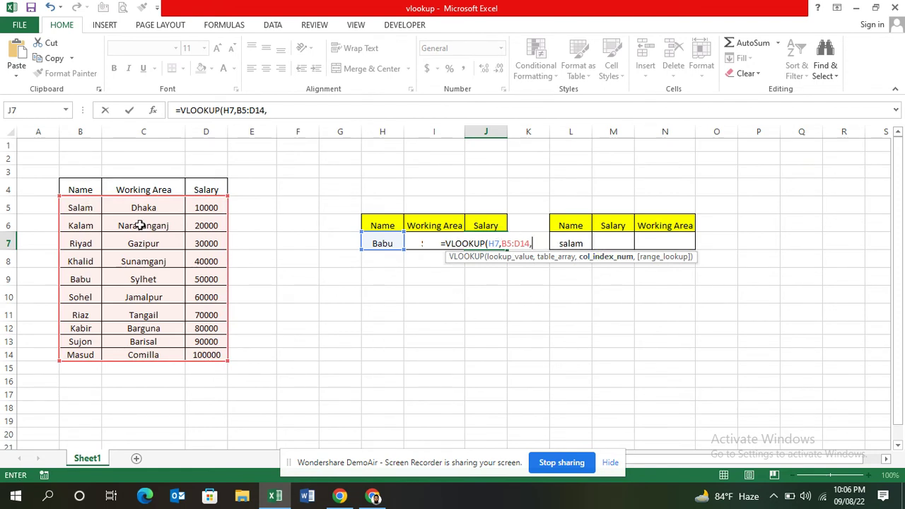
Complete J7 as =VLOOKUP(H7,B5:D14,3,FALSE), which shows 50000 for Babu
click(273, 111)
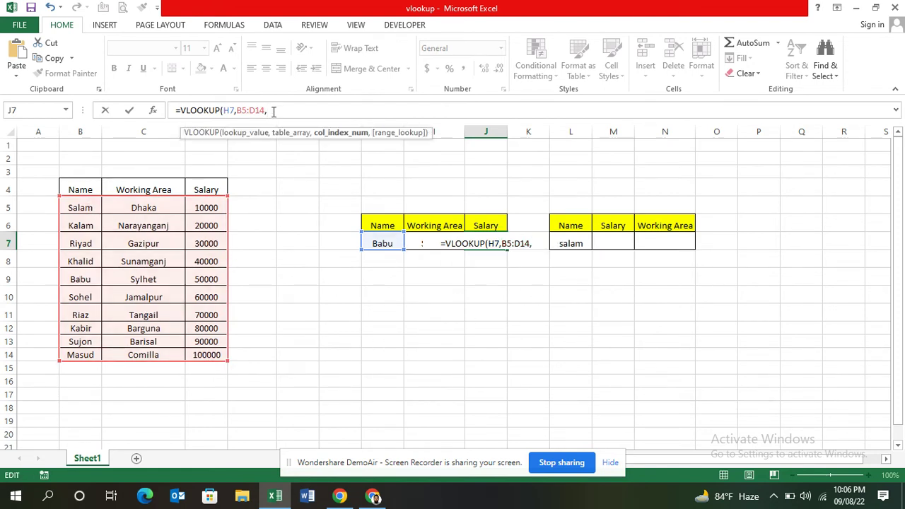
text(3,)
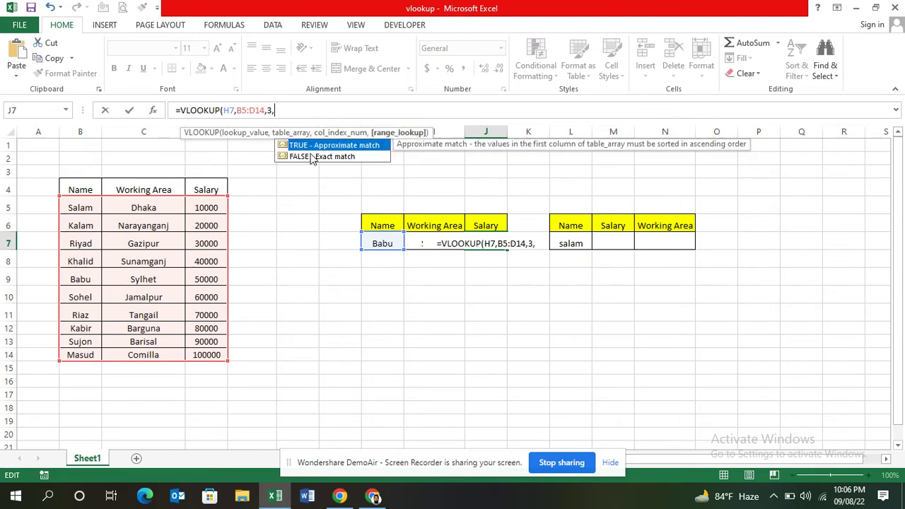
click(311, 157)
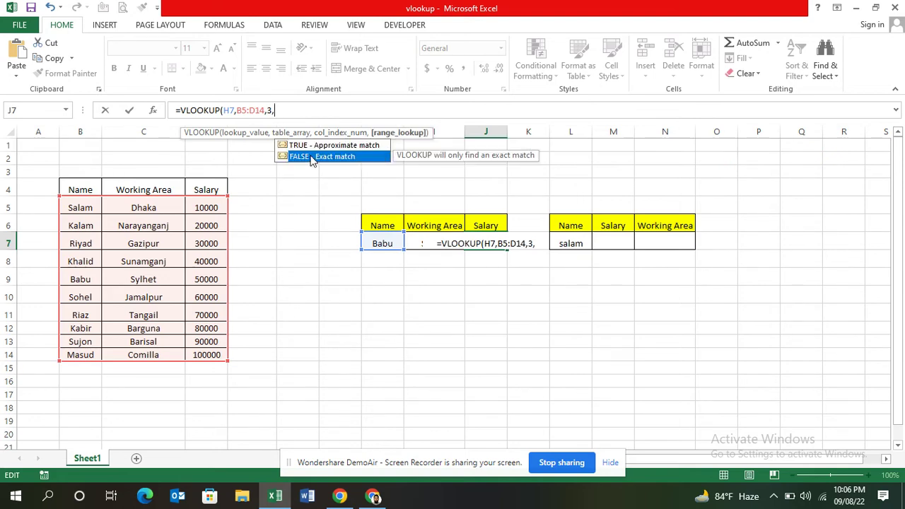
double_click(311, 157)
text())
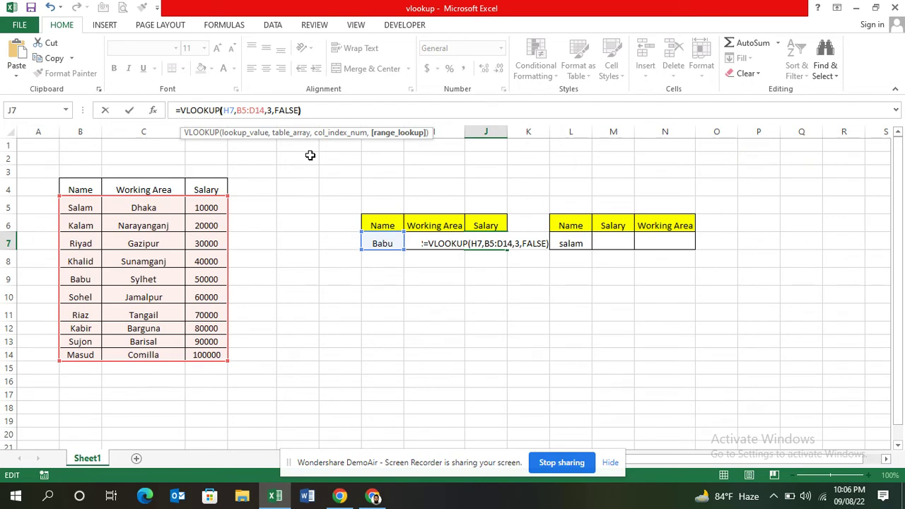
key(Return)
key(Up)
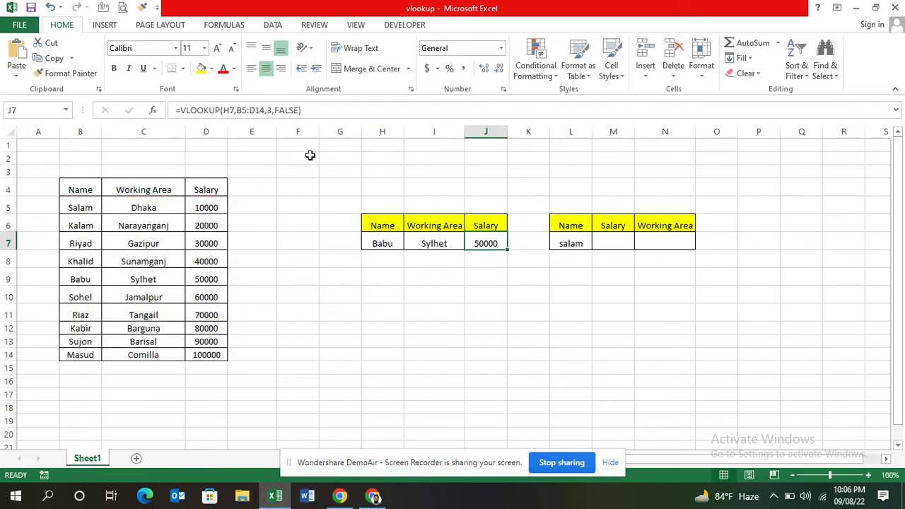
key(Left)
key(Left)
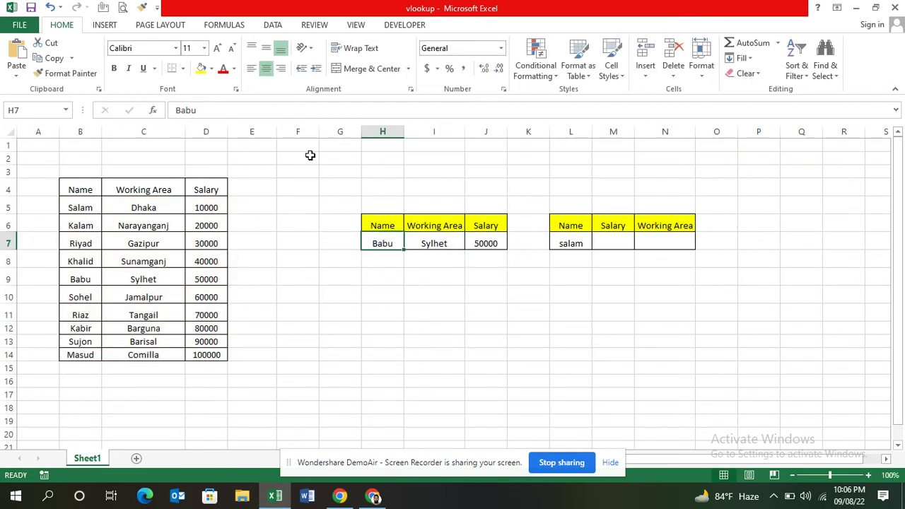
Type salam into H7 so the lookups return Dhaka and 10000
text(salam)
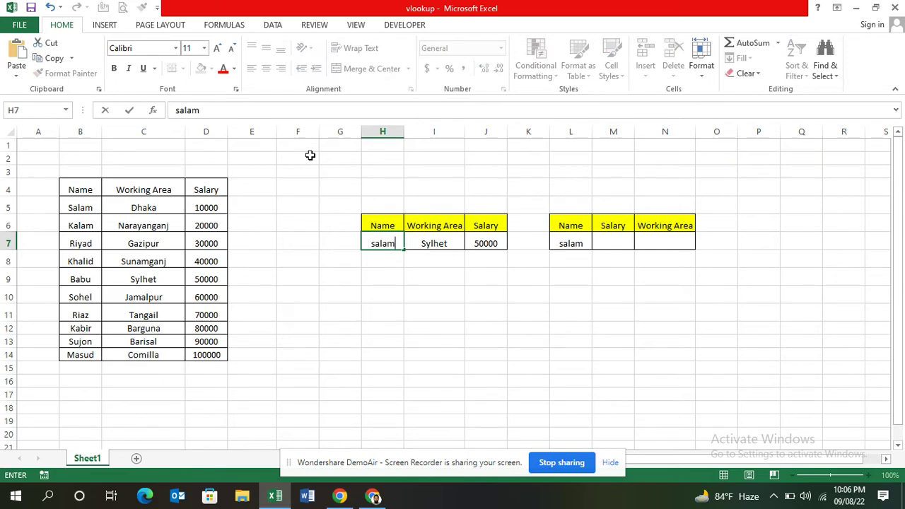
key(Return)
key(Up)
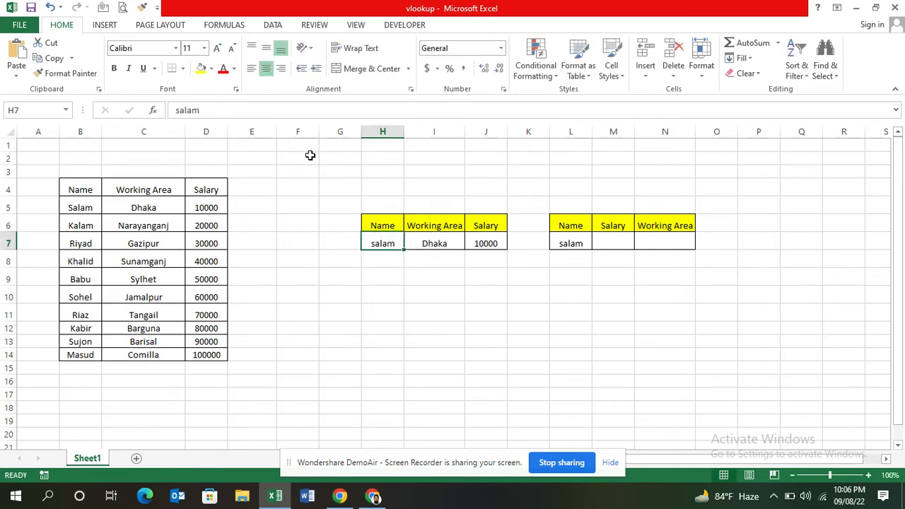
key(Right)
key(Right)
key(Right)
key(Right)
key(Right)
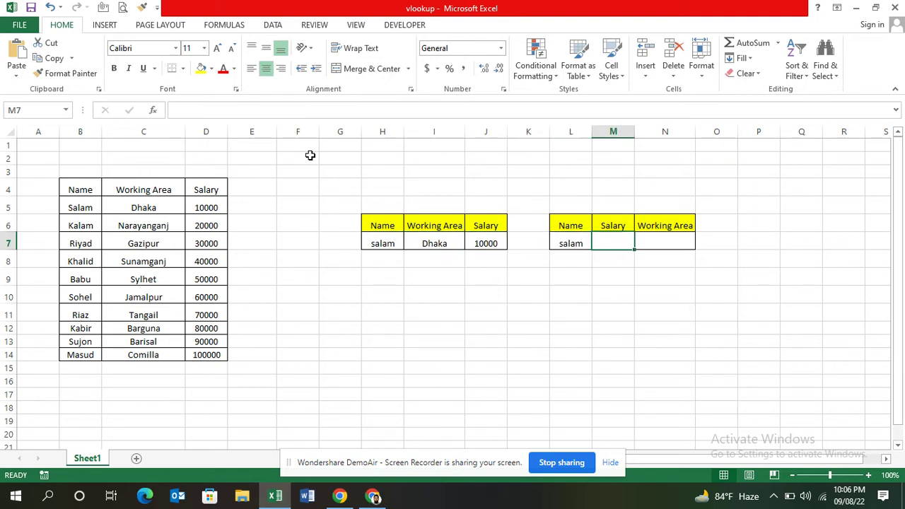
Enter Kalam as the name in the second table's L7
key(Left)
text(Kala)
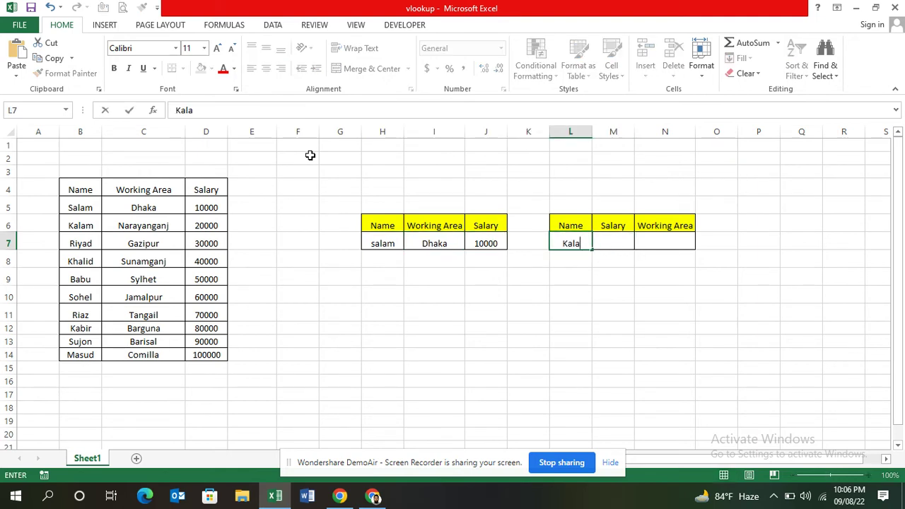
text(m)
key(Tab)
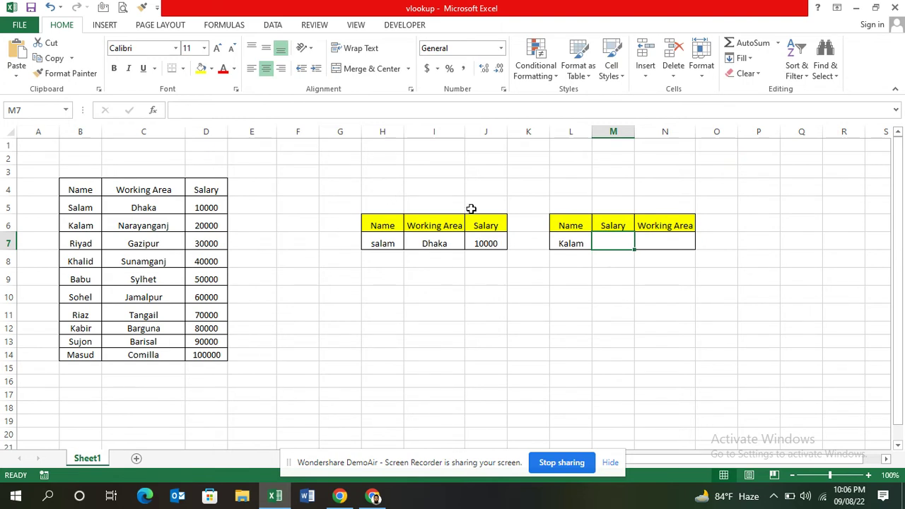
In M7, start a VLOOKUP with L7 as the lookup value and B5:D14 as the range
text(=vl)
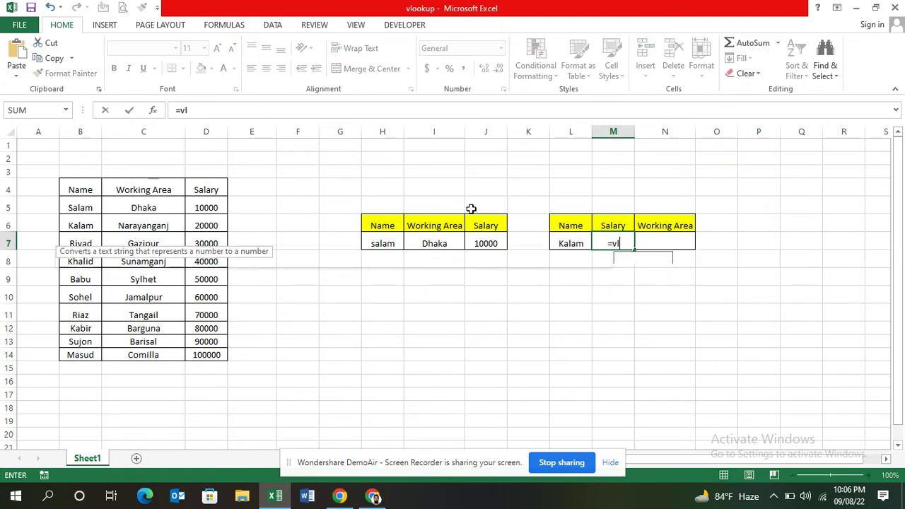
text(o)
key(Tab)
key(Left)
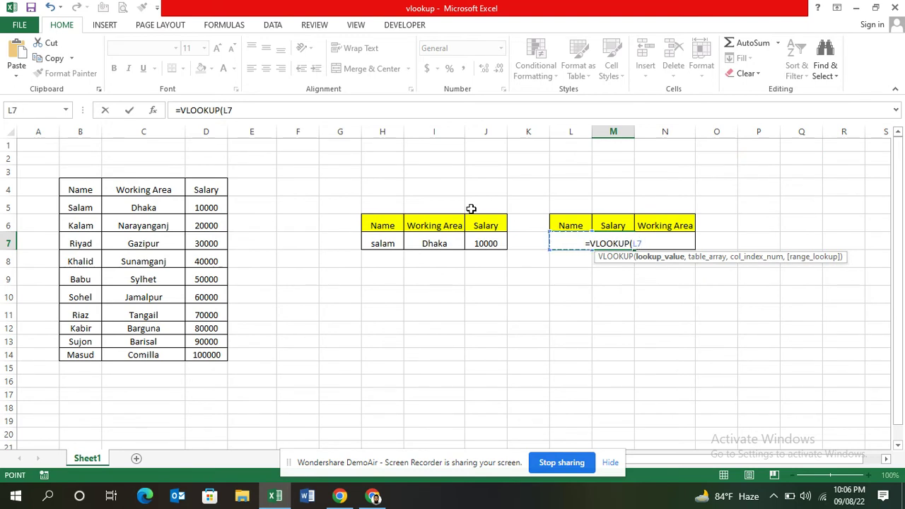
text(,)
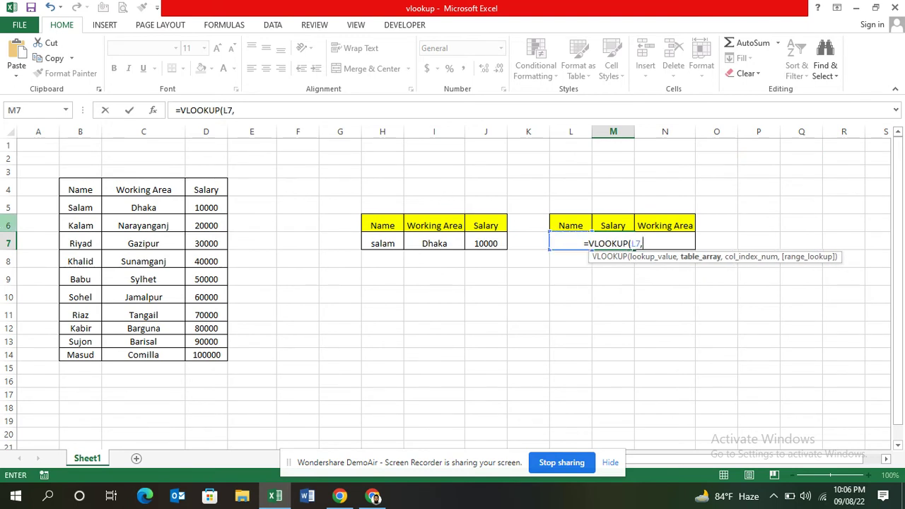
mouse_move(74, 205)
mouse_down()
mouse_move(224, 346)
mouse_move(223, 356)
mouse_up()
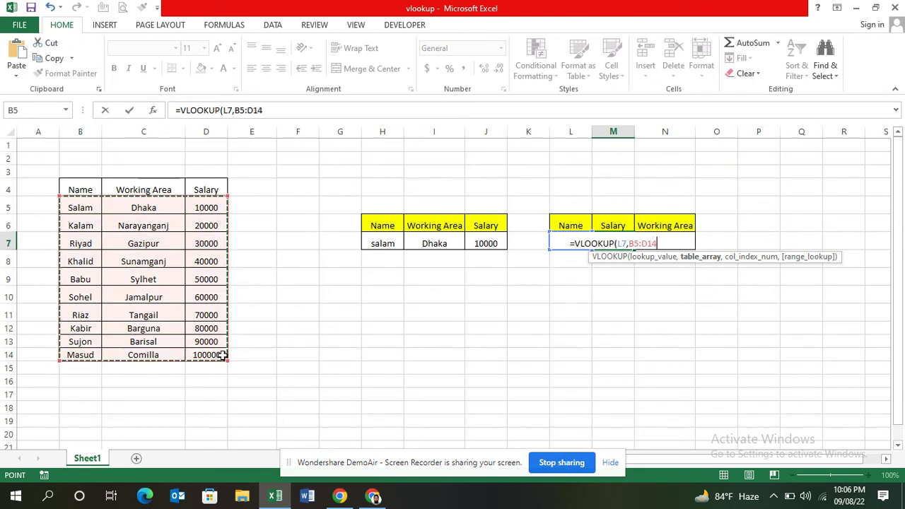
text(,)
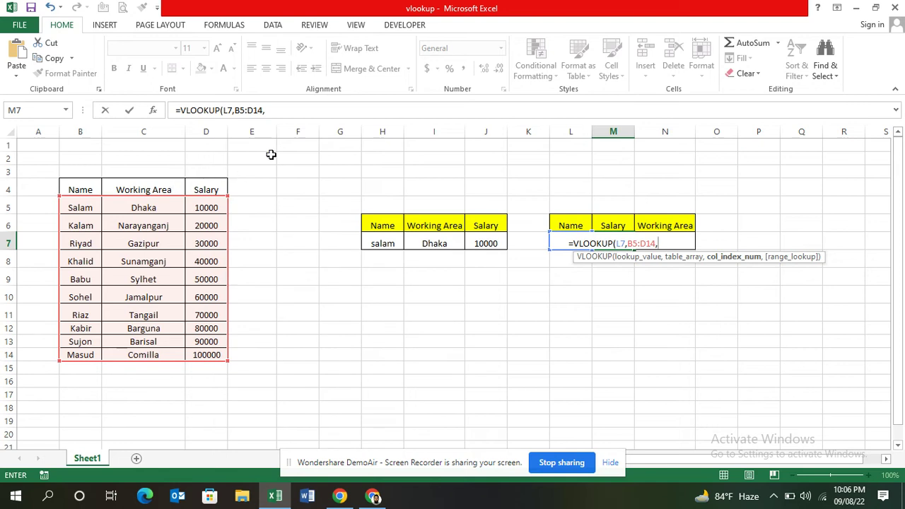
Finish M7 as =VLOOKUP(L7,B5:D14,3,FALSE), which returns Kalam's salary of 20000
click(287, 112)
text(3)
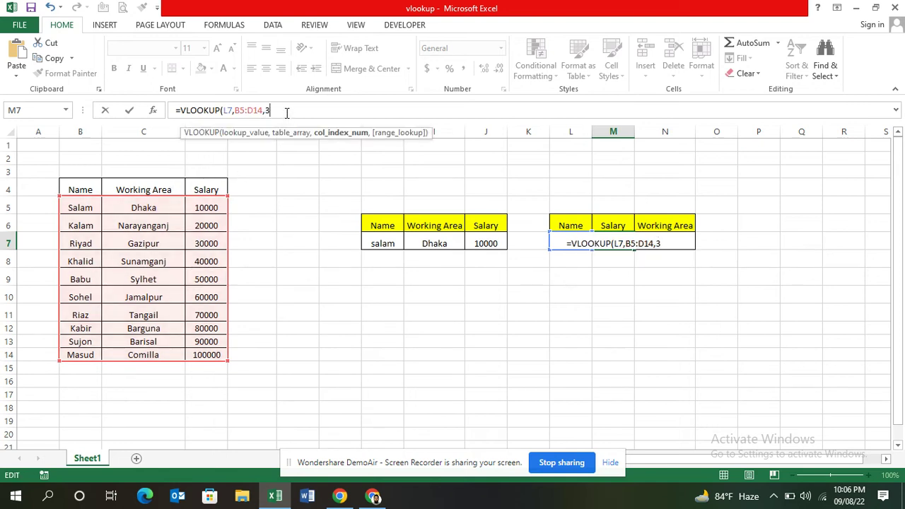
text(,fa)
key(Down)
key(Tab)
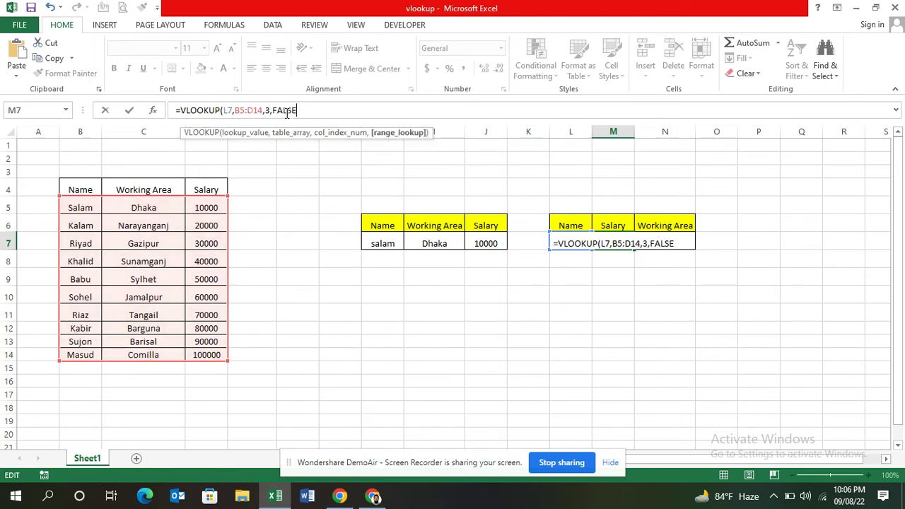
text())
key(Return)
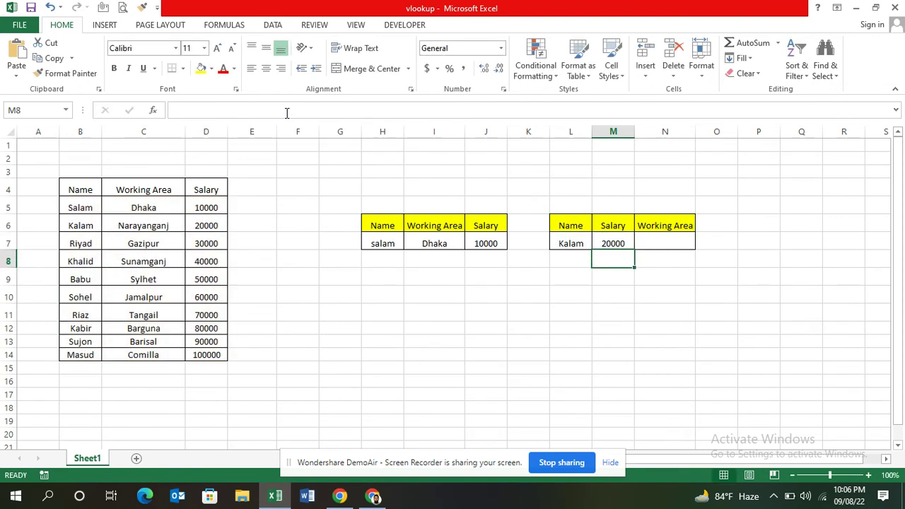
key(Up)
In N7, start a VLOOKUP with L7 as the lookup value and B5:D14 as the range
key(Right)
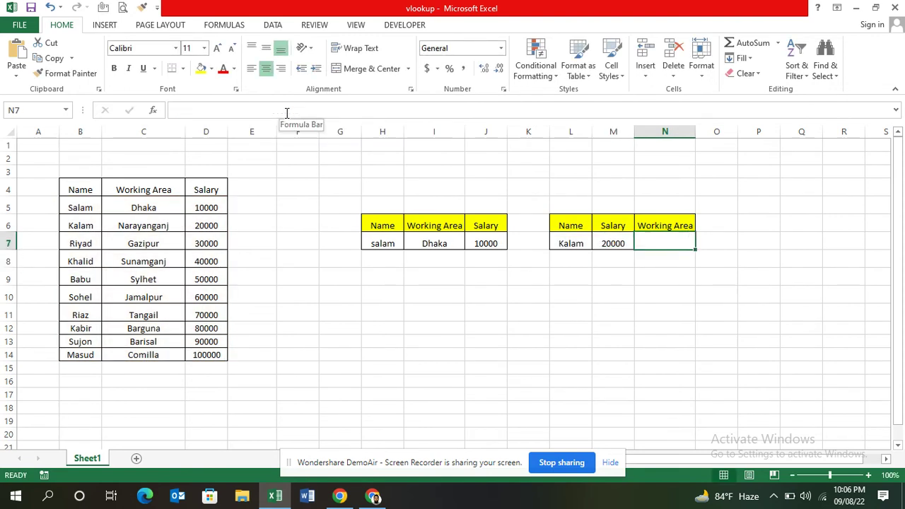
text(=vl)
key(Tab)
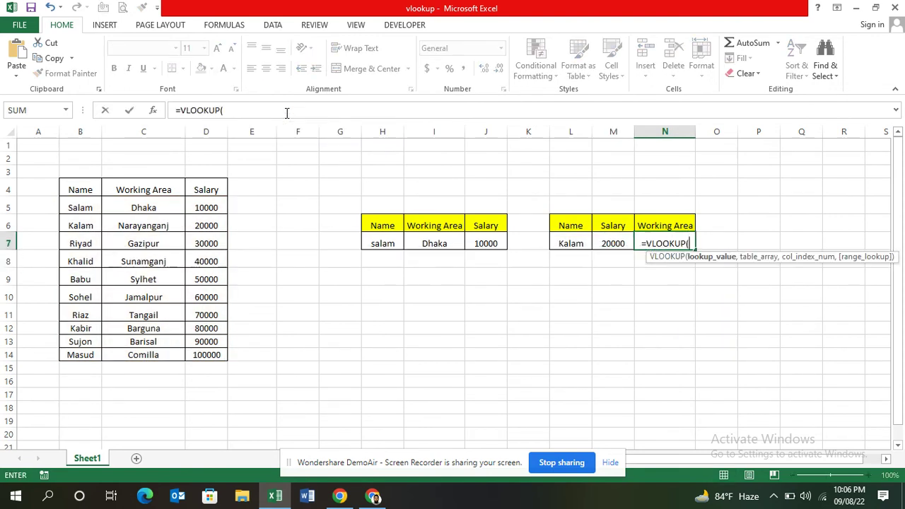
key(Left)
key(Left)
text(,)
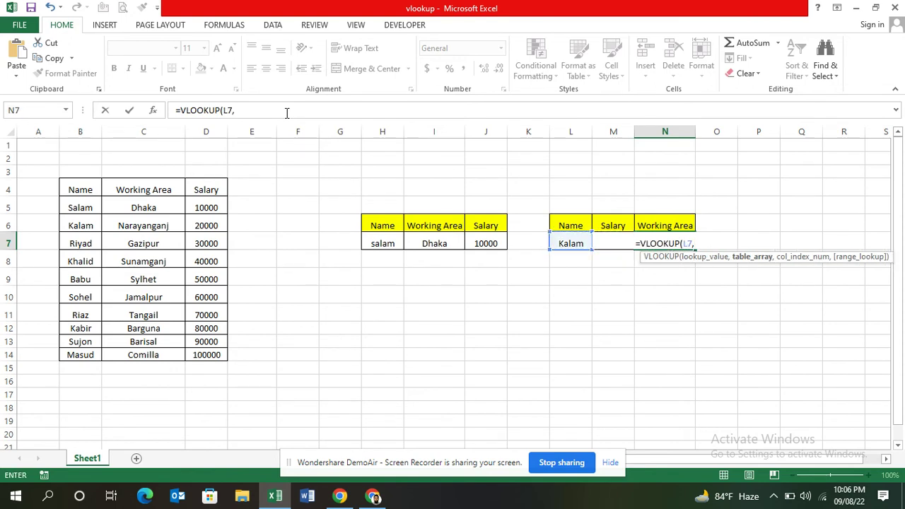
mouse_move(62, 207)
mouse_down()
mouse_move(203, 343)
mouse_move(205, 355)
mouse_up()
text(,)
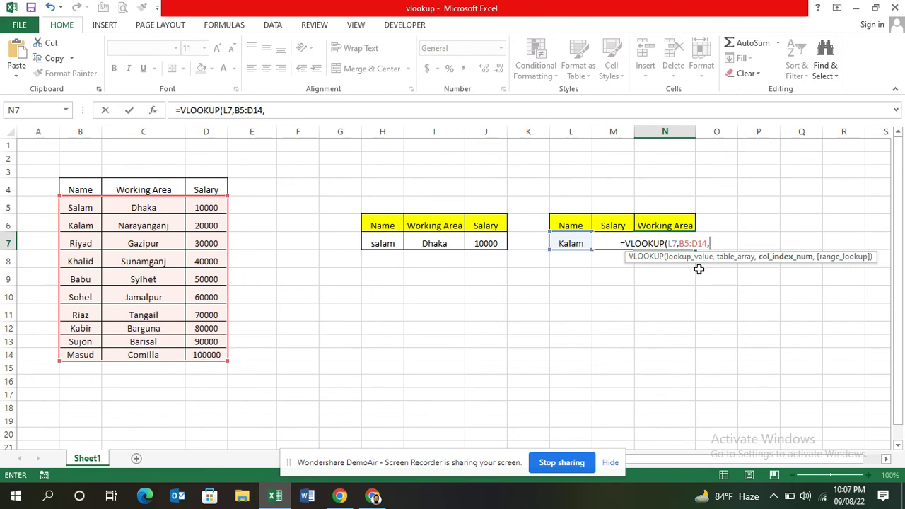
Complete N7 as =VLOOKUP(L7,B5:D14,2,FALSE), which returns Narayanganj for Kalam
click(287, 110)
text(2,)
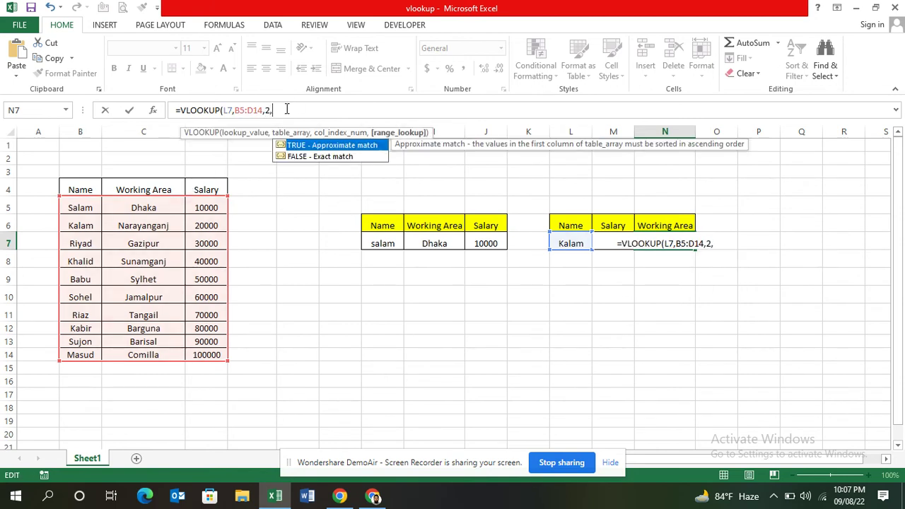
text(FALSE)
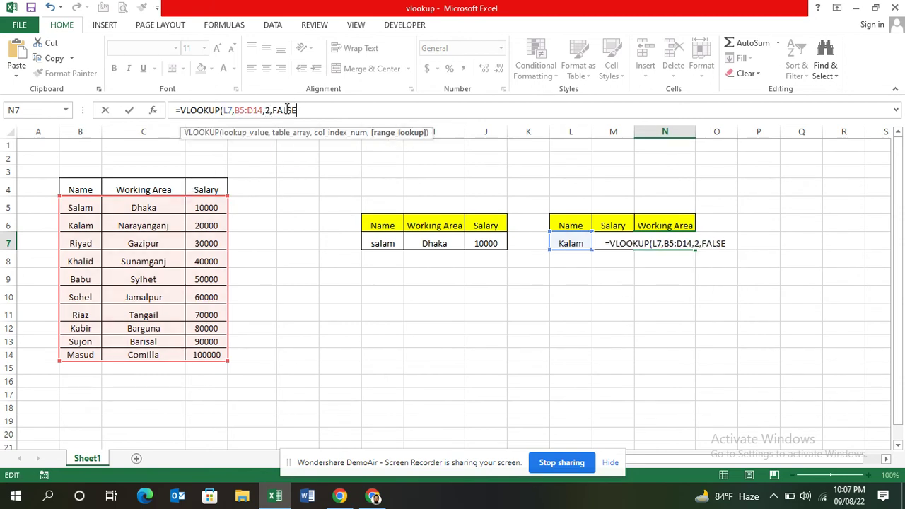
text())
key(Return)
key(Up)
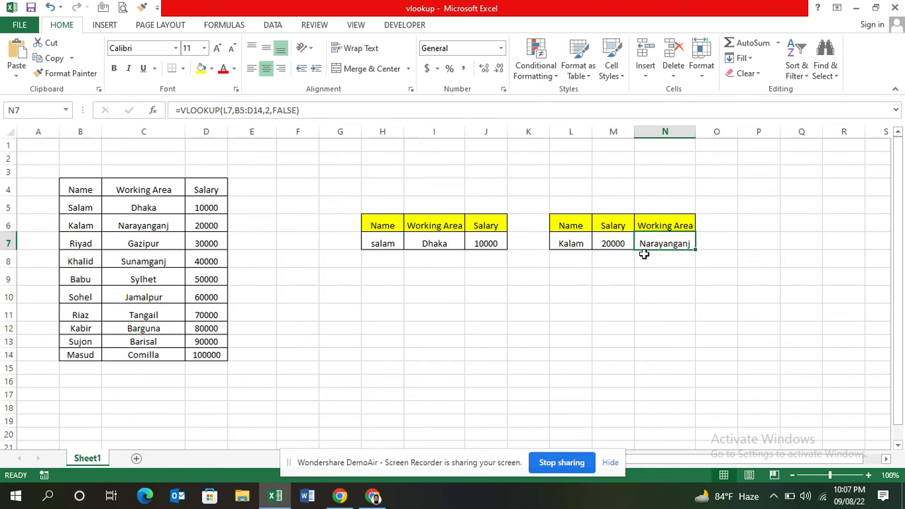
click(579, 243)
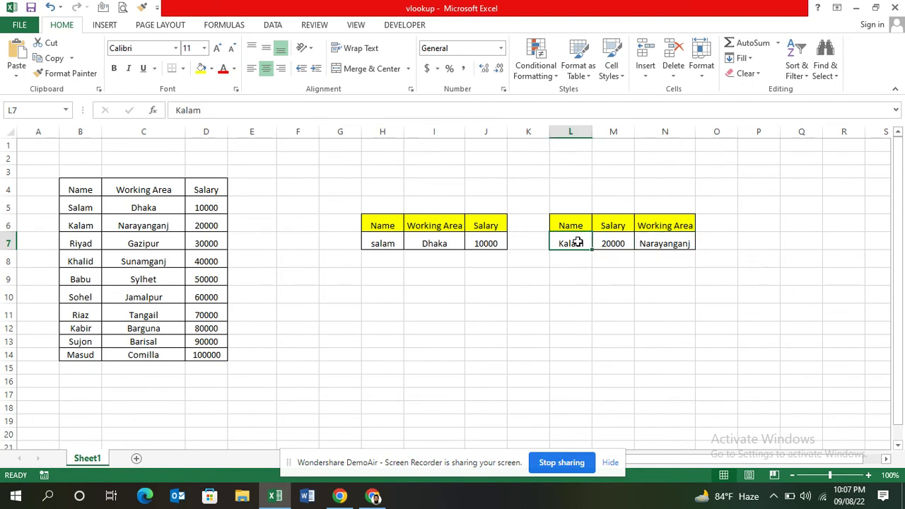
Try Riyad, khalid and KHALID as lookup names in L7
text(Riyad)
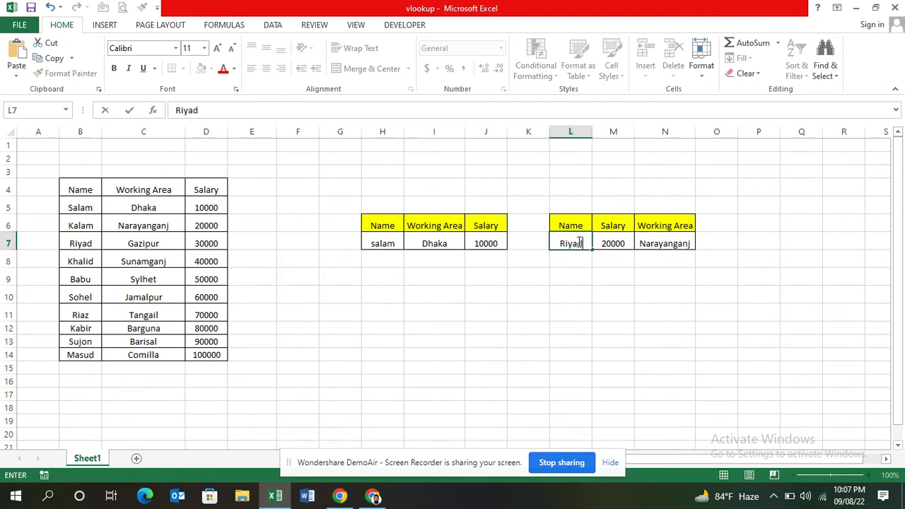
key(Return)
click(578, 243)
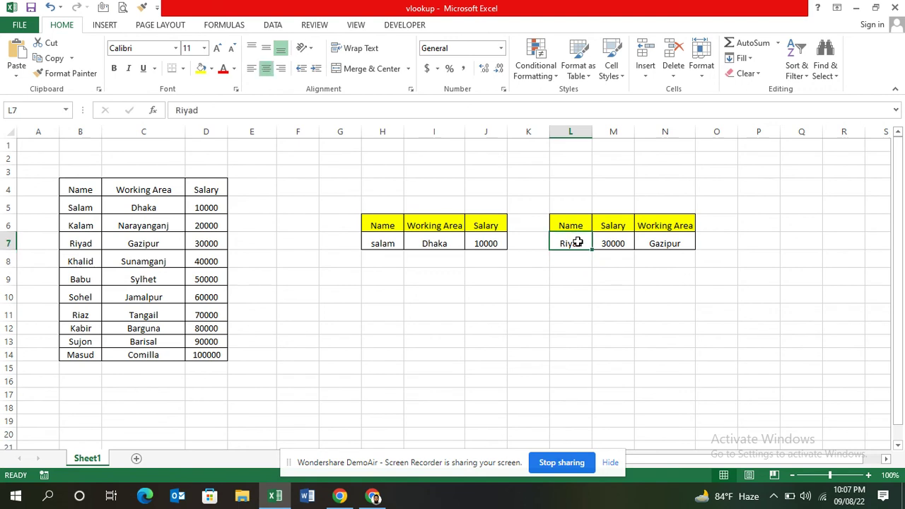
text(kha)
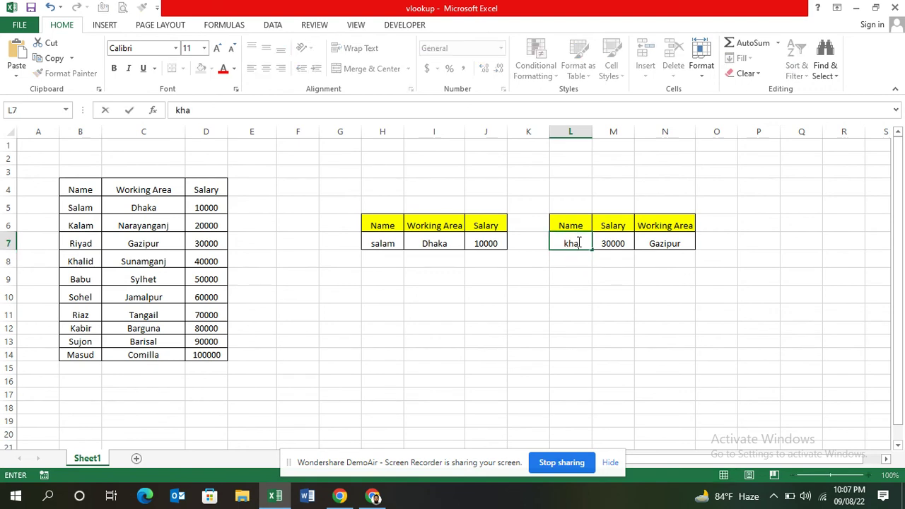
text(lid)
key(Return)
click(578, 242)
text(K)
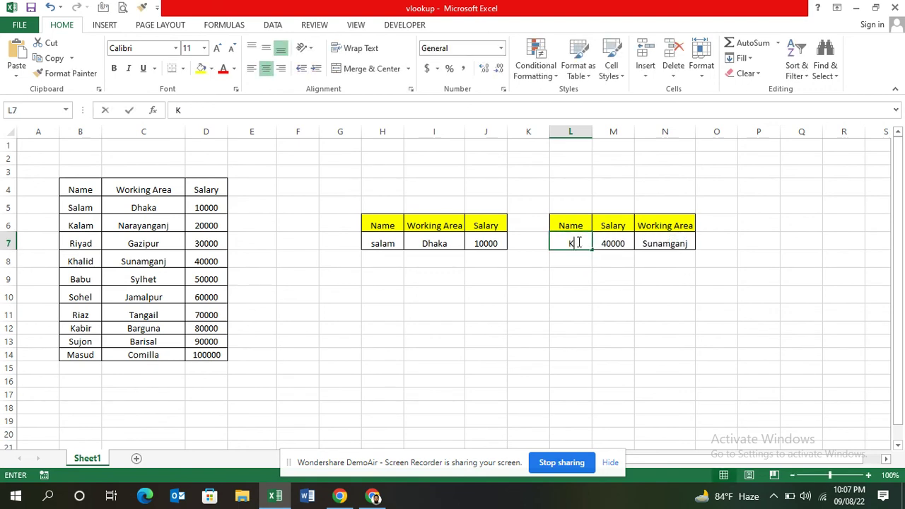
text(HALID)
key(Return)
Enter BABU in L7, which returns salary 50000 and Working Area Sylhet
click(578, 242)
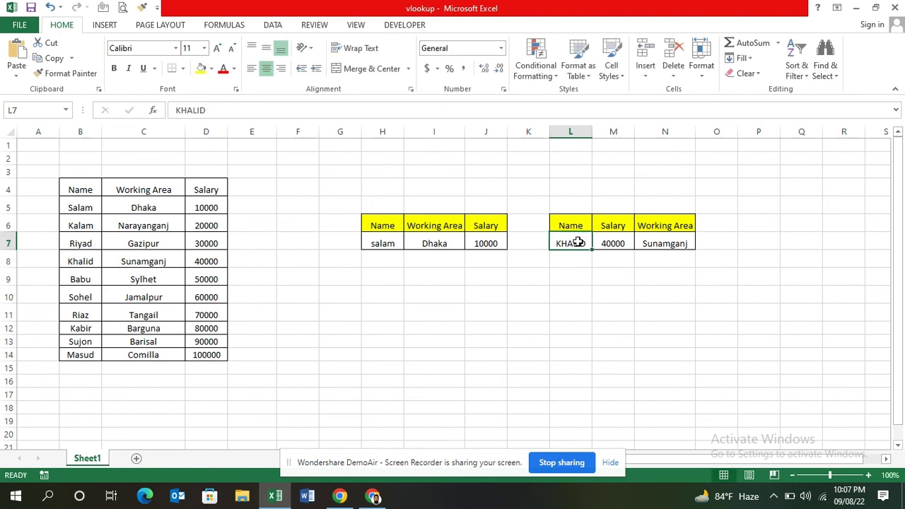
text(BABU)
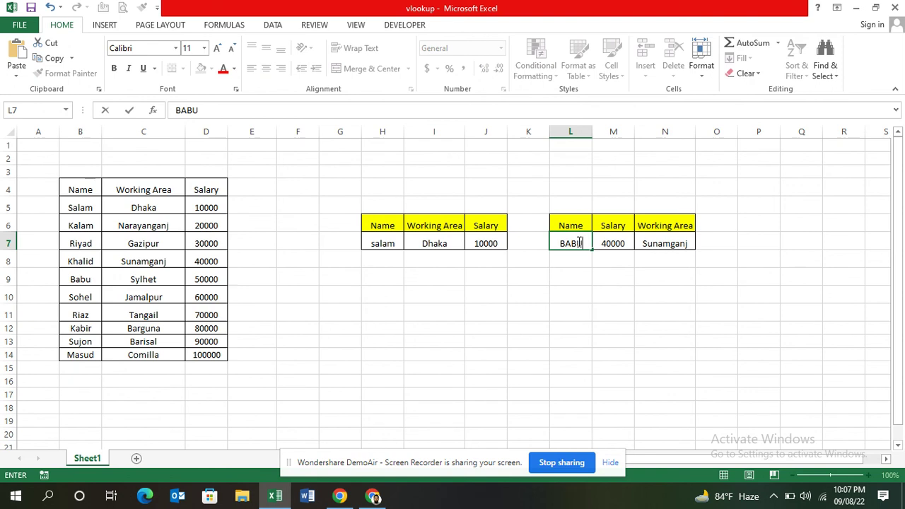
key(Return)
click(578, 241)
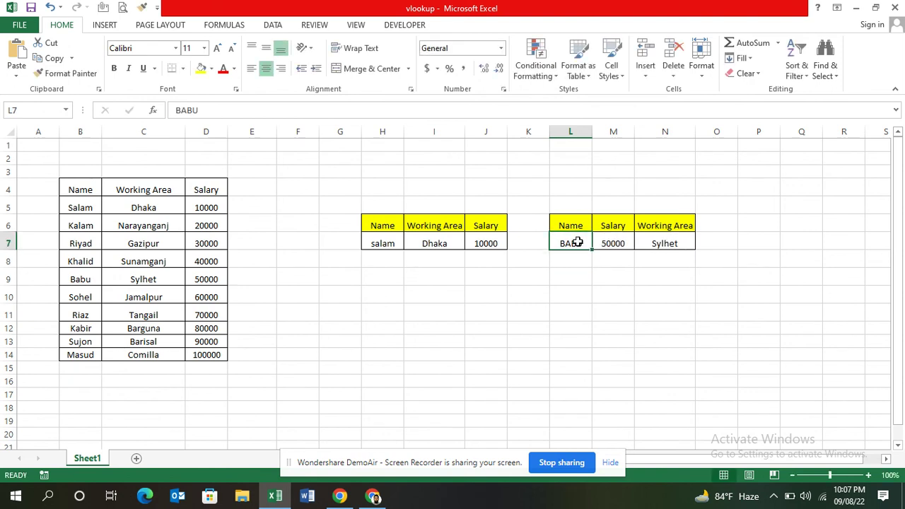